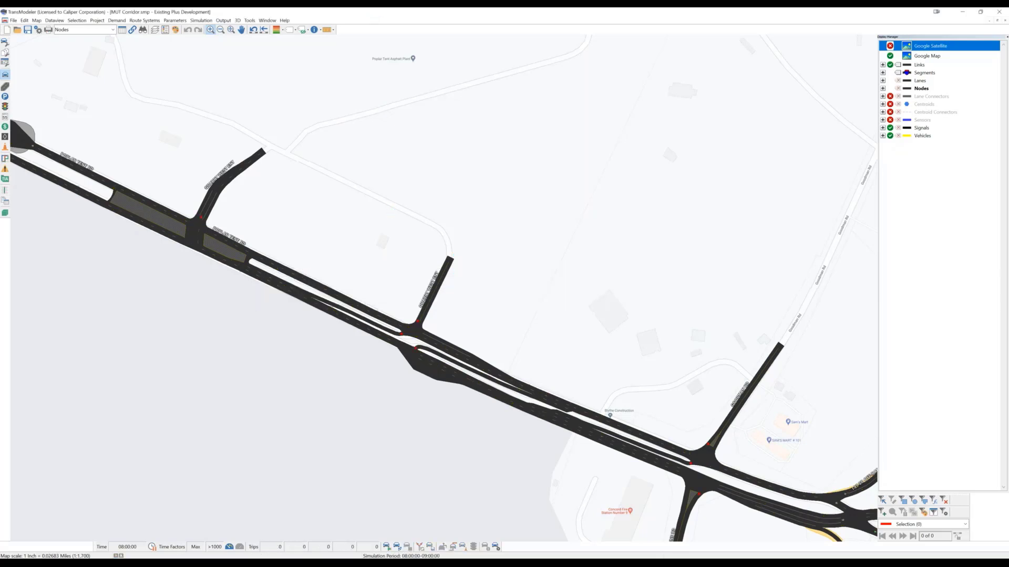
Step: Hide the Google Map background and zoom out until the whole corridor network shows
click(890, 55)
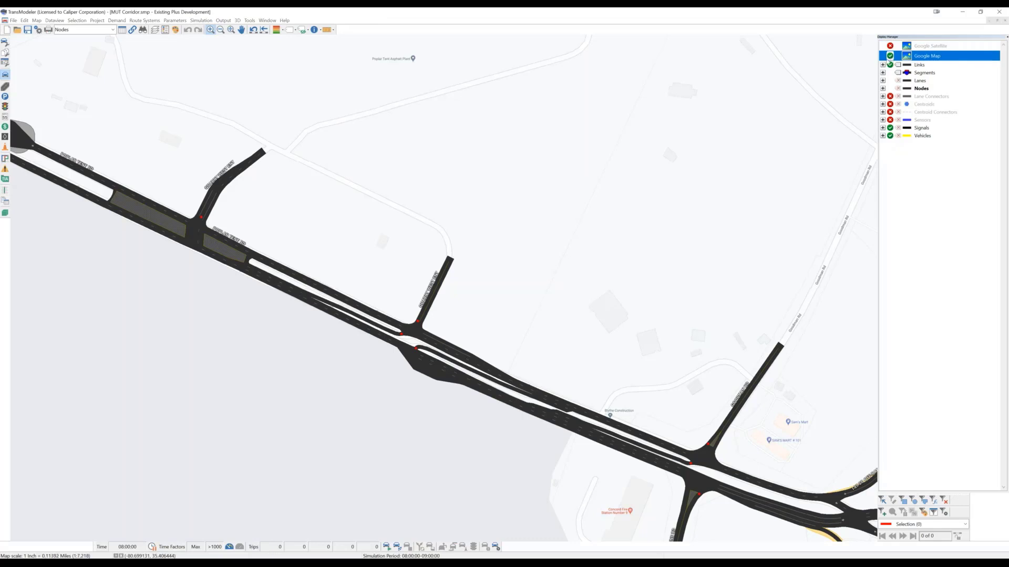
click(241, 29)
scroll(514, 299, down, 2)
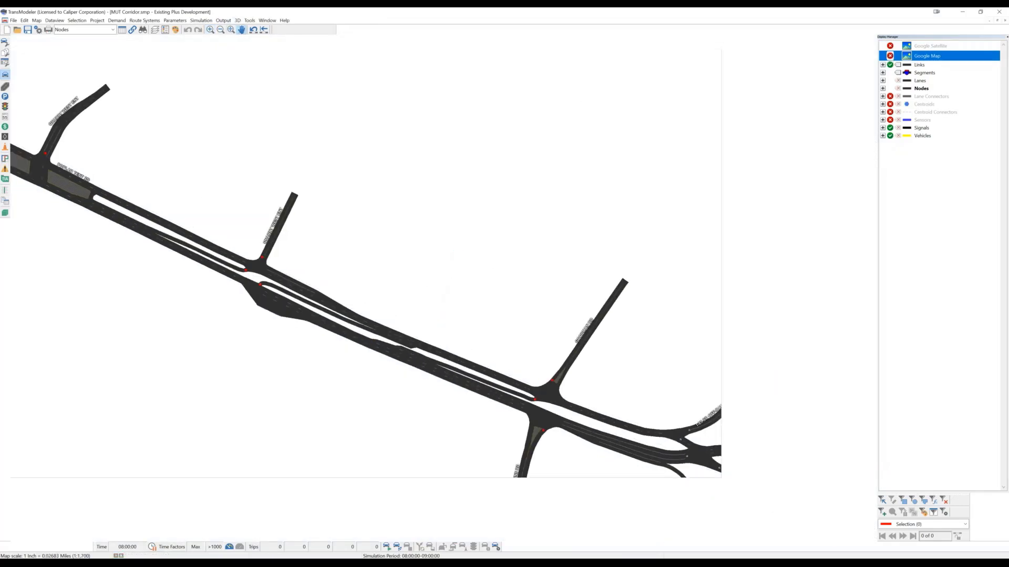
scroll(439, 255, down, 2)
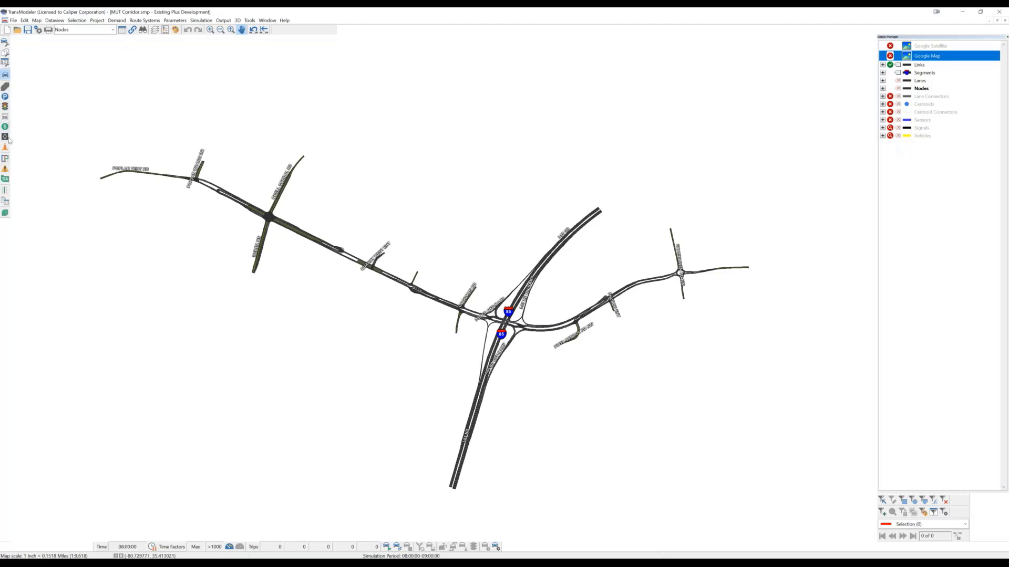
Step: Define a corridor along the main road from its east end to its west end past Poplar Tent Rd
click(97, 20)
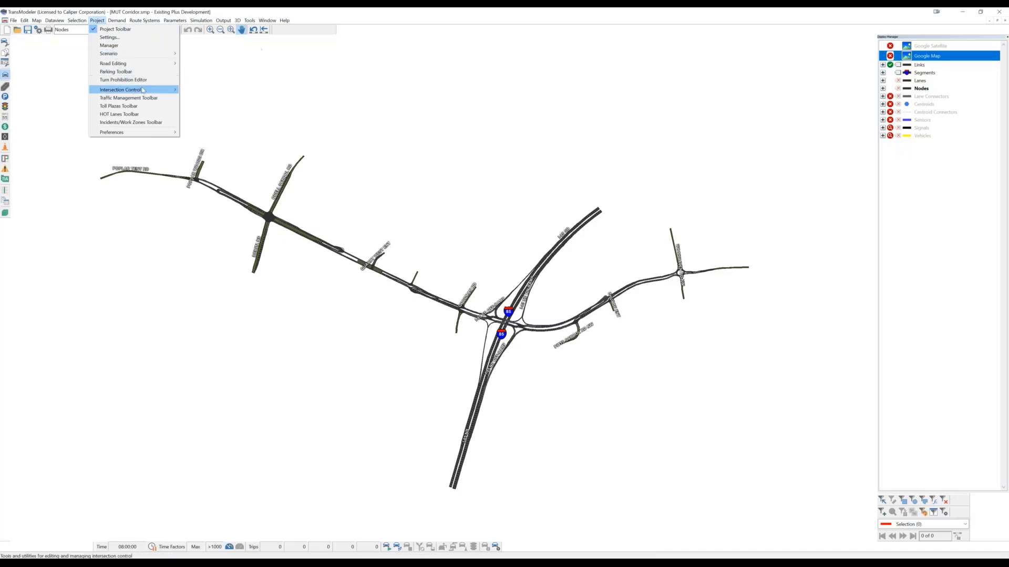
mouse_move(121, 90)
click(206, 98)
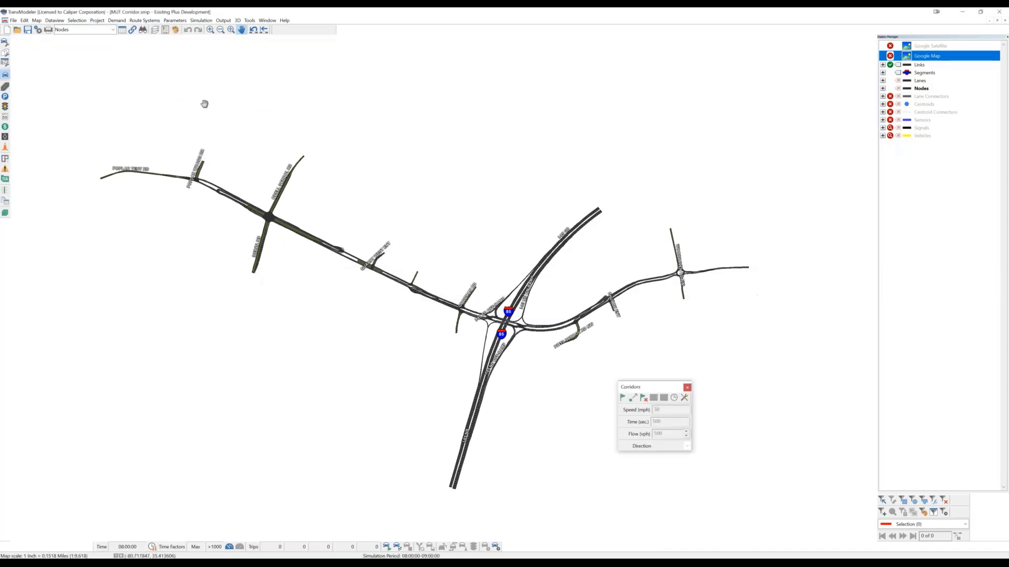
click(623, 398)
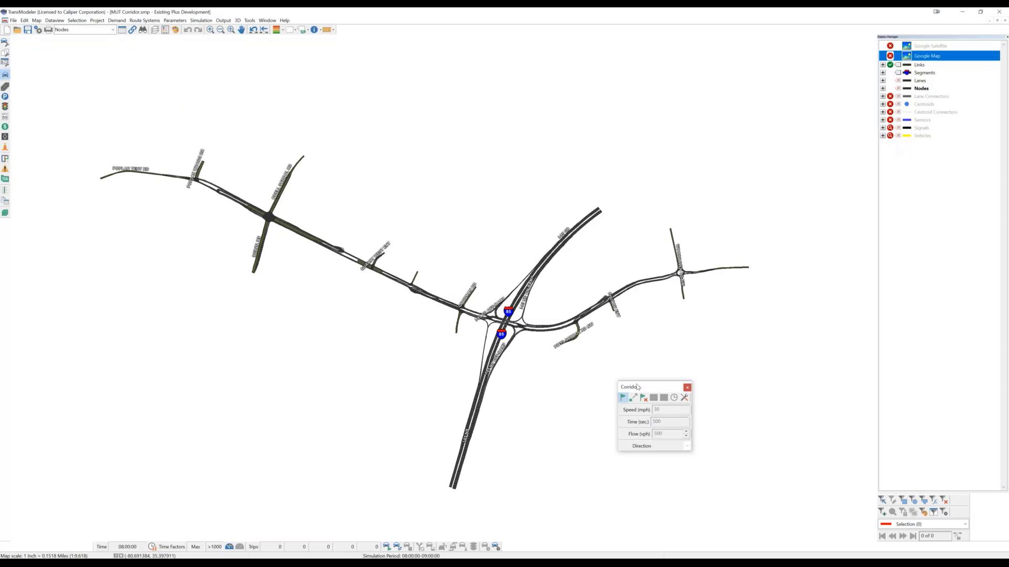
click(748, 267)
click(161, 174)
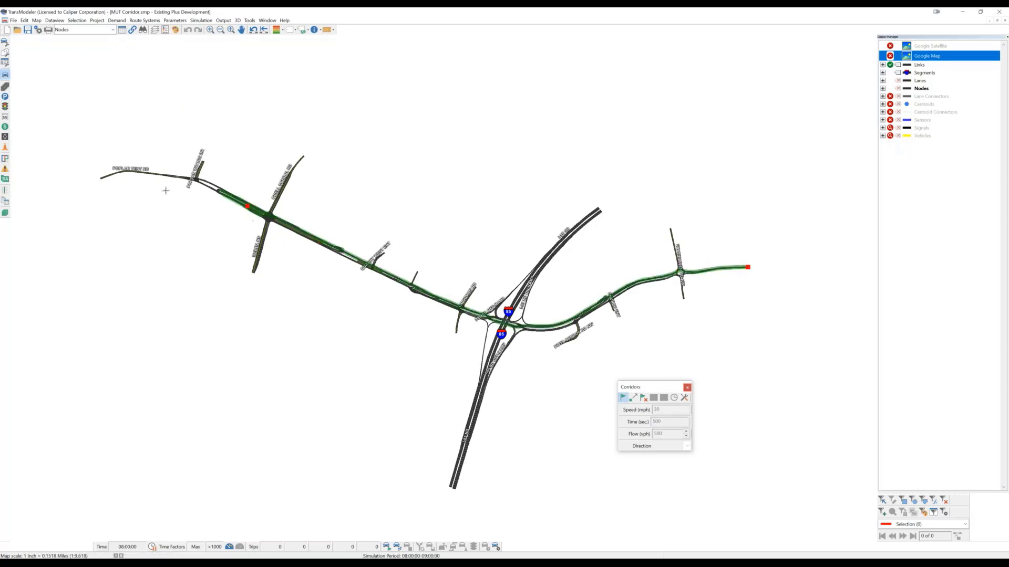
click(99, 178)
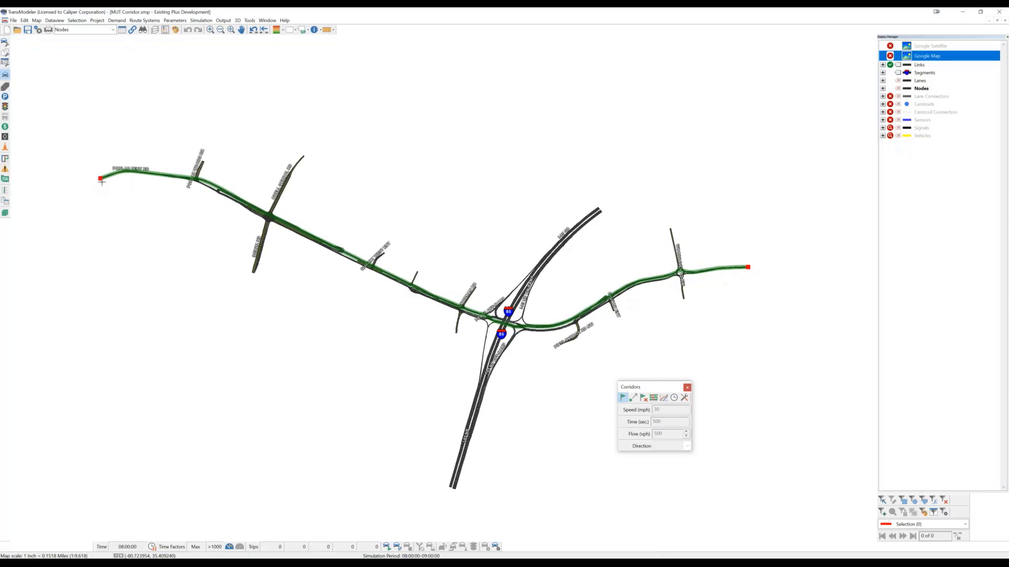
click(674, 398)
Step: Set the corridor's optimization cycle lengths to a 90-second minimum and 150-second maximum
click(551, 330)
drag(453, 149, 301, 79)
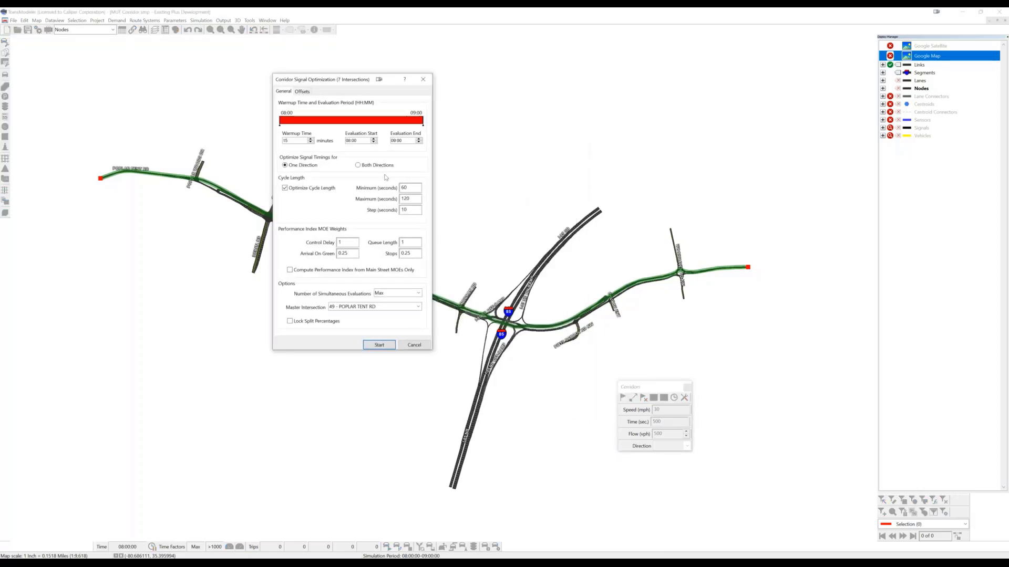
drag(414, 188, 395, 191)
text(90)
drag(414, 199, 397, 200)
text(150)
click(351, 243)
drag(351, 243, 338, 247)
click(344, 244)
double_click(339, 255)
Step: Start the corridor signal optimization run
click(378, 345)
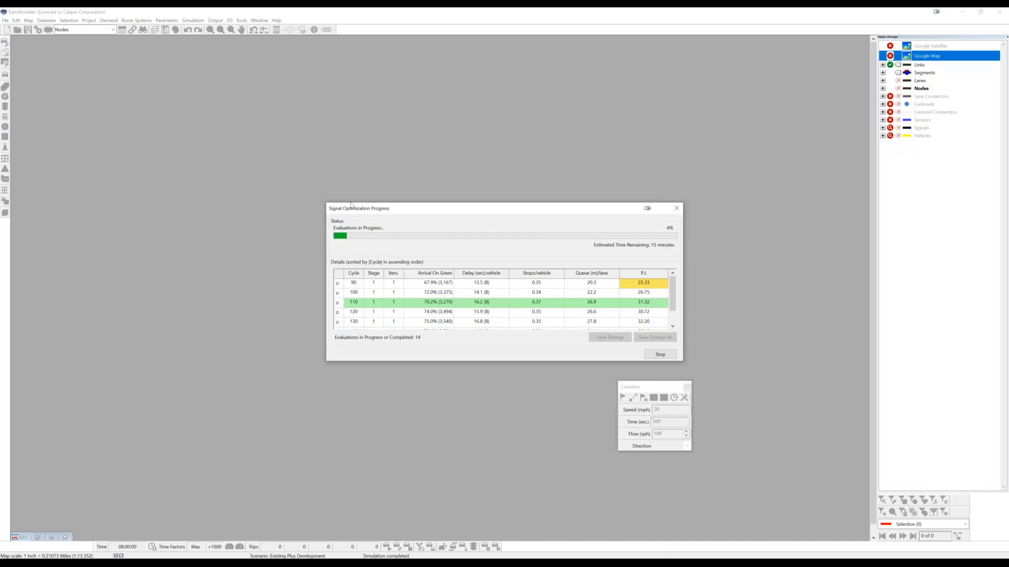
Step: Move and enlarge the progress table to show cycles 90–150, checking cycle 130 and 90's P.I
drag(351, 205, 203, 93)
drag(535, 250, 588, 296)
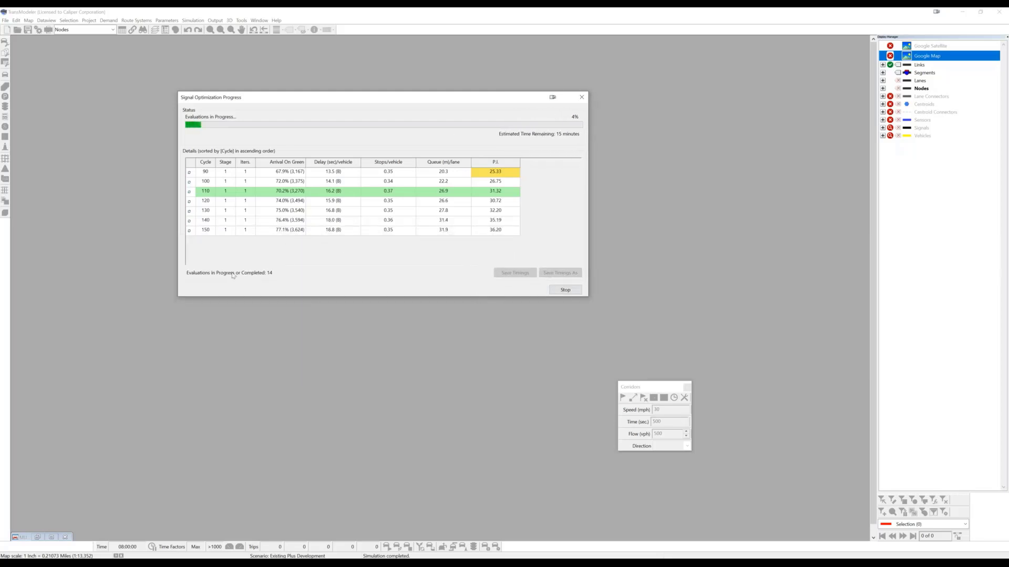
click(206, 211)
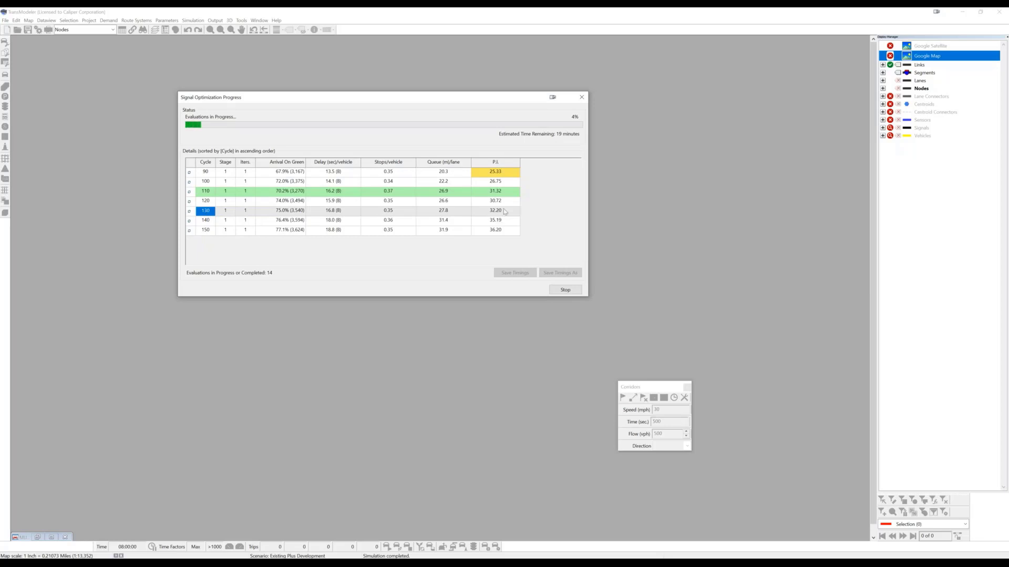
click(507, 175)
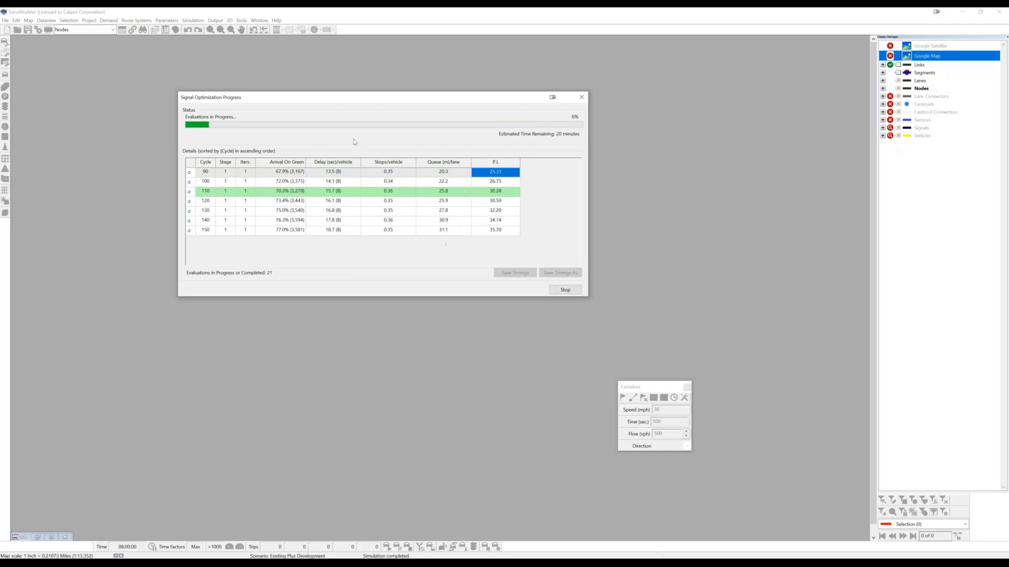
Step: Review stops per vehicle for the 100, 120, 150 and 140-second cycles
click(378, 184)
click(378, 201)
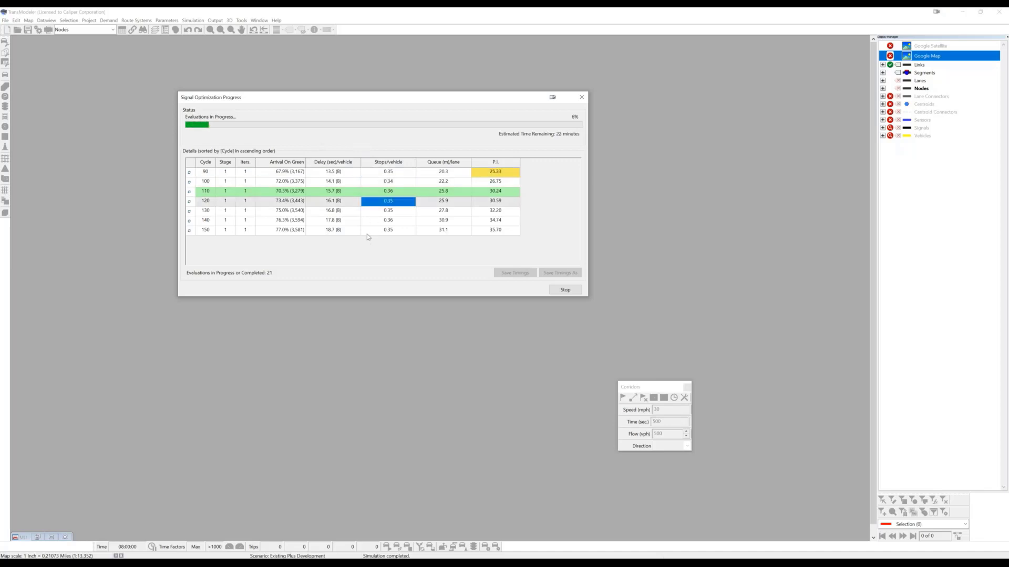
click(366, 232)
click(373, 220)
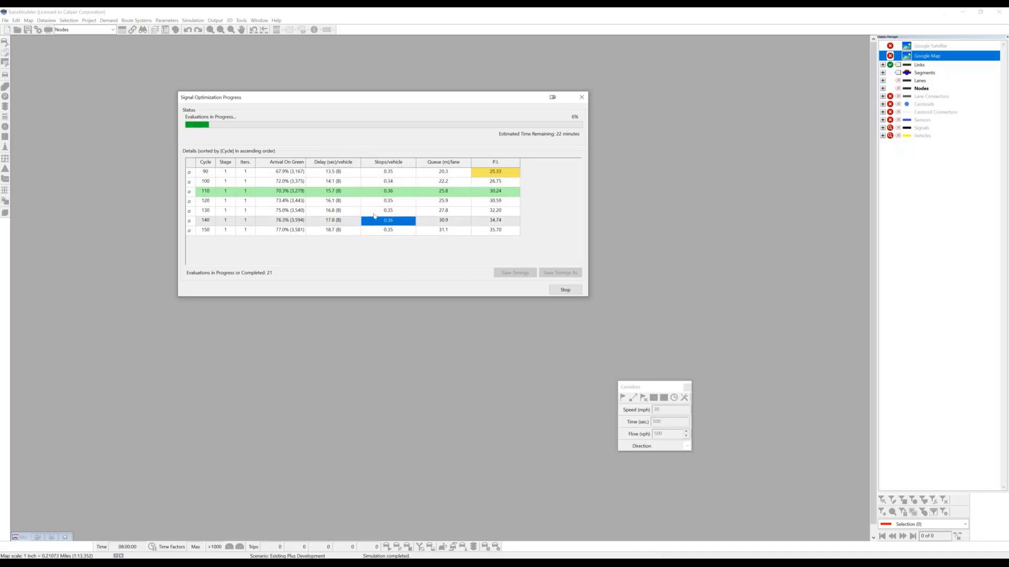